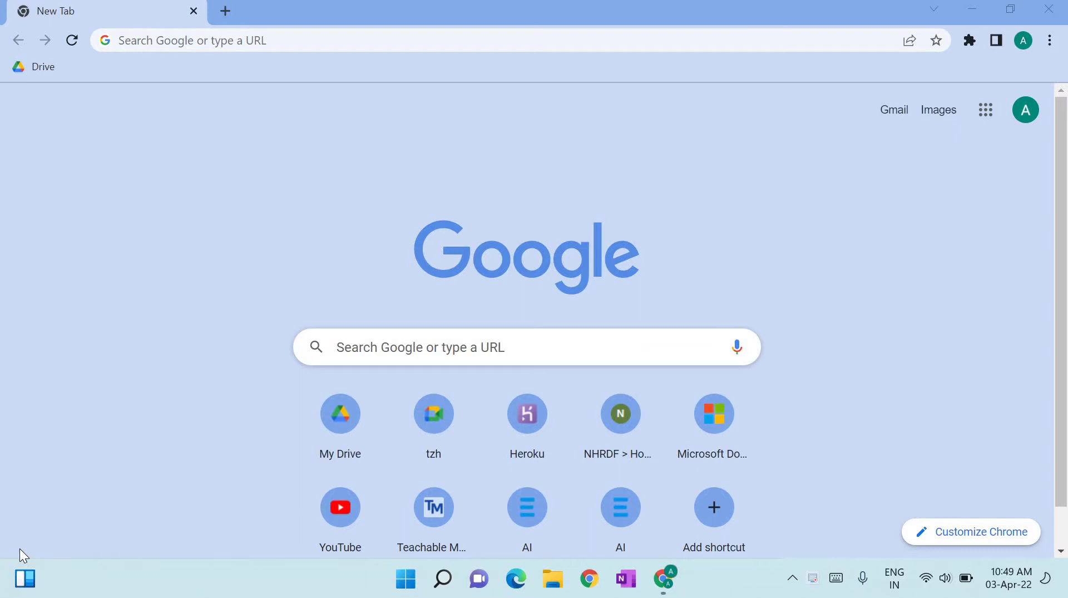
Step: Search Google from the address bar for 'tableau public download'
click(210, 47)
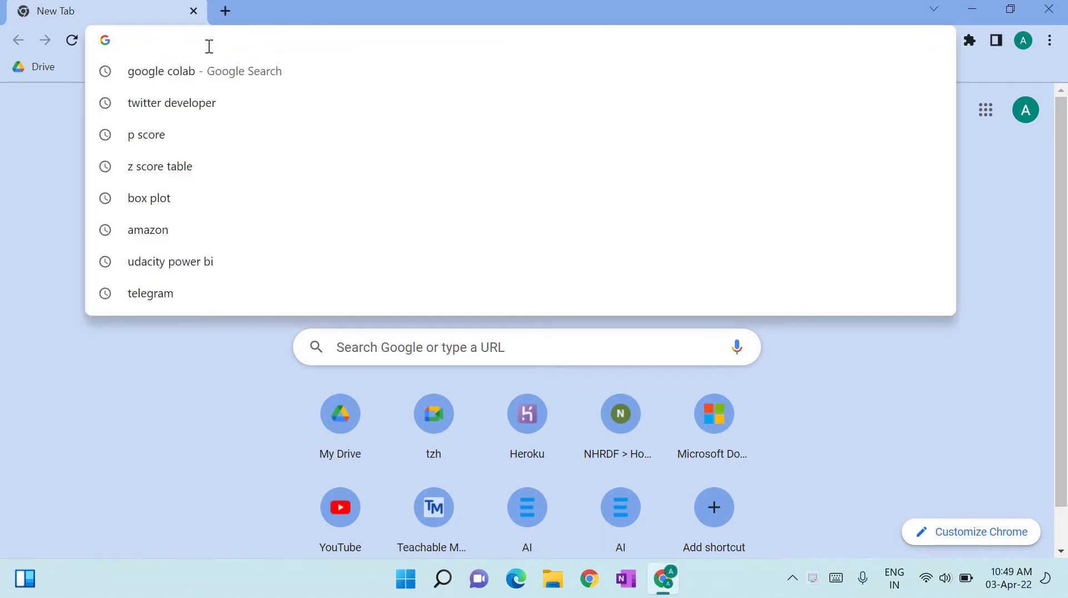
text(tableau public download)
key(Return)
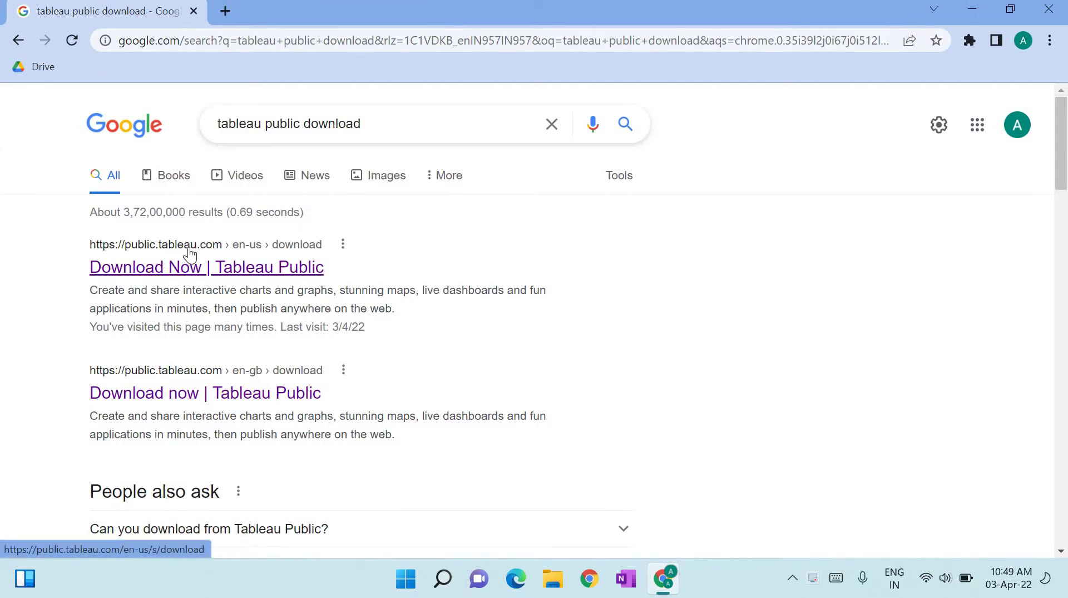
Step: Open the Tableau Public download page and its system requirements, reviewing the Windows x64 and Mac specs
click(217, 273)
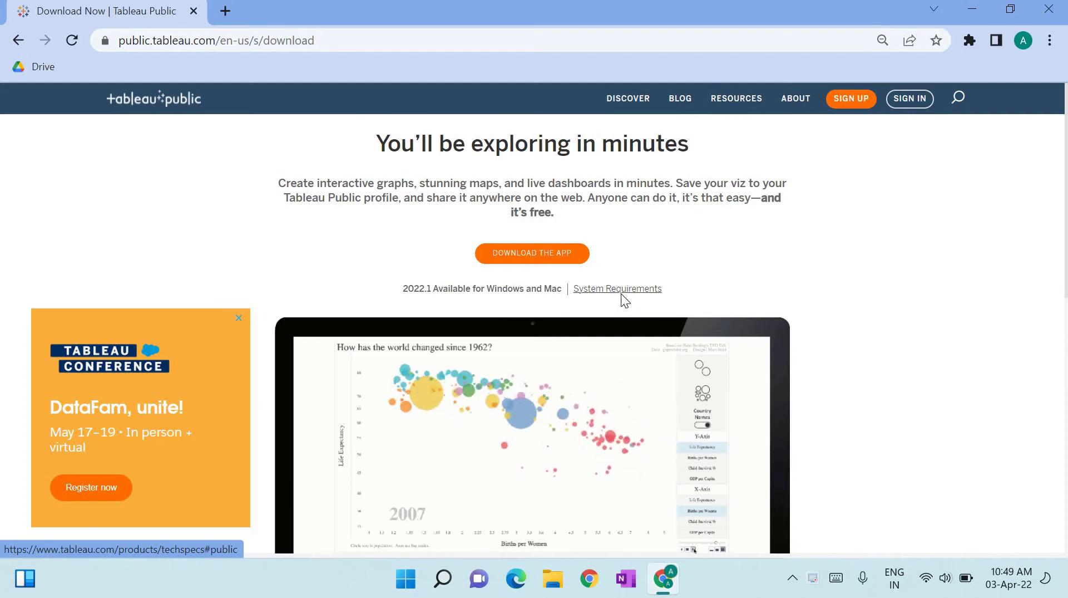
click(621, 289)
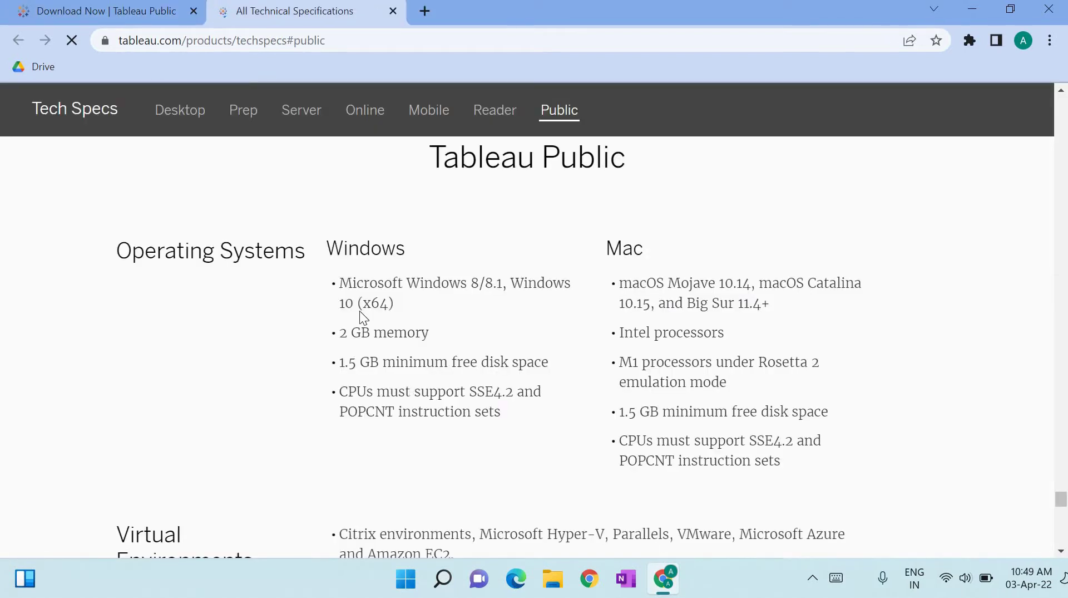
double_click(387, 303)
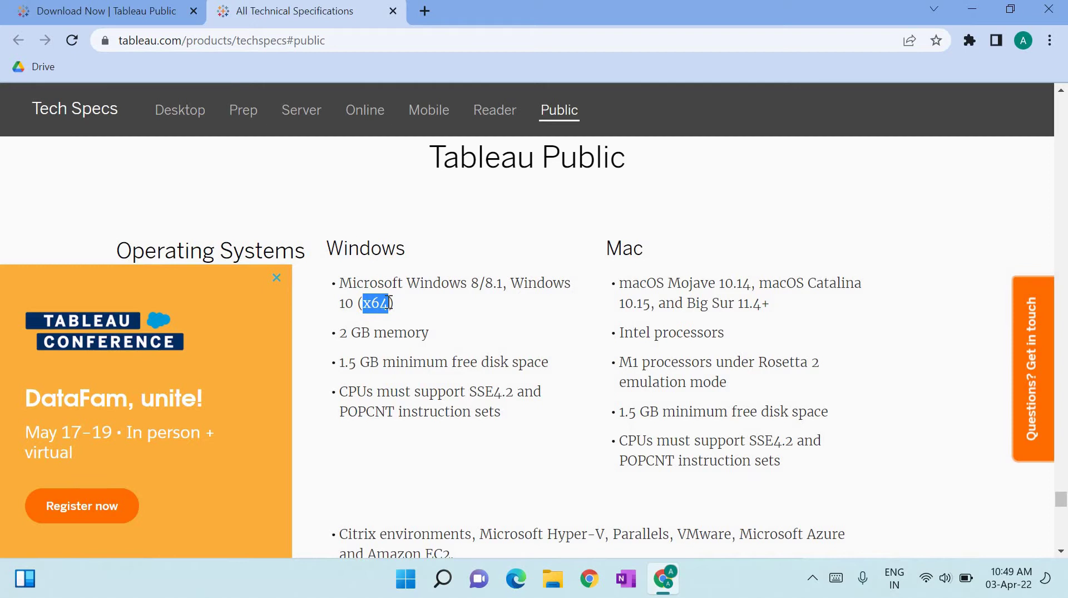
click(438, 313)
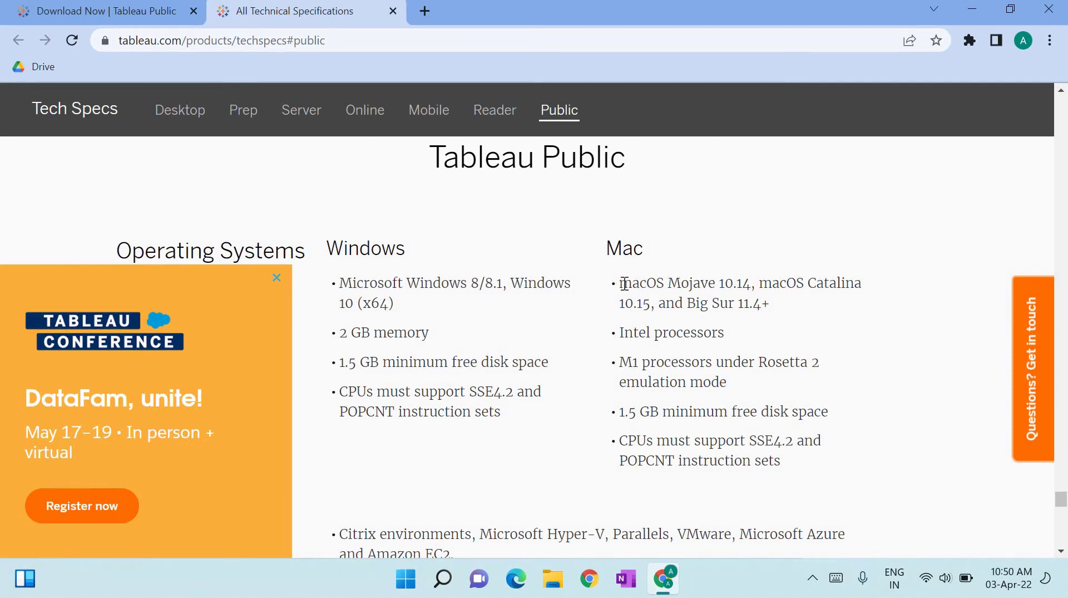
drag(739, 417, 796, 479)
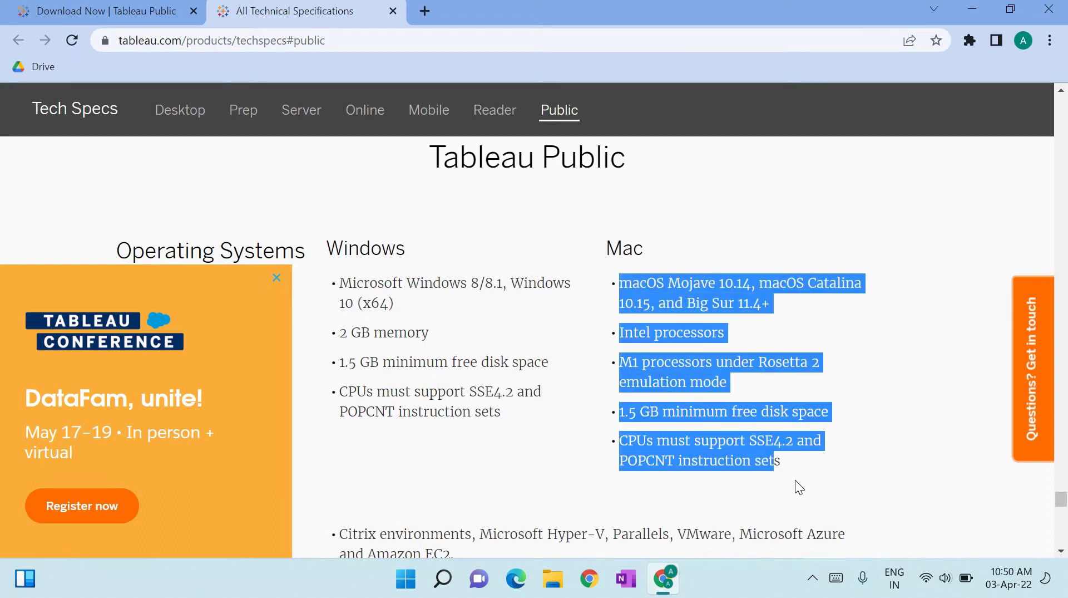
click(656, 281)
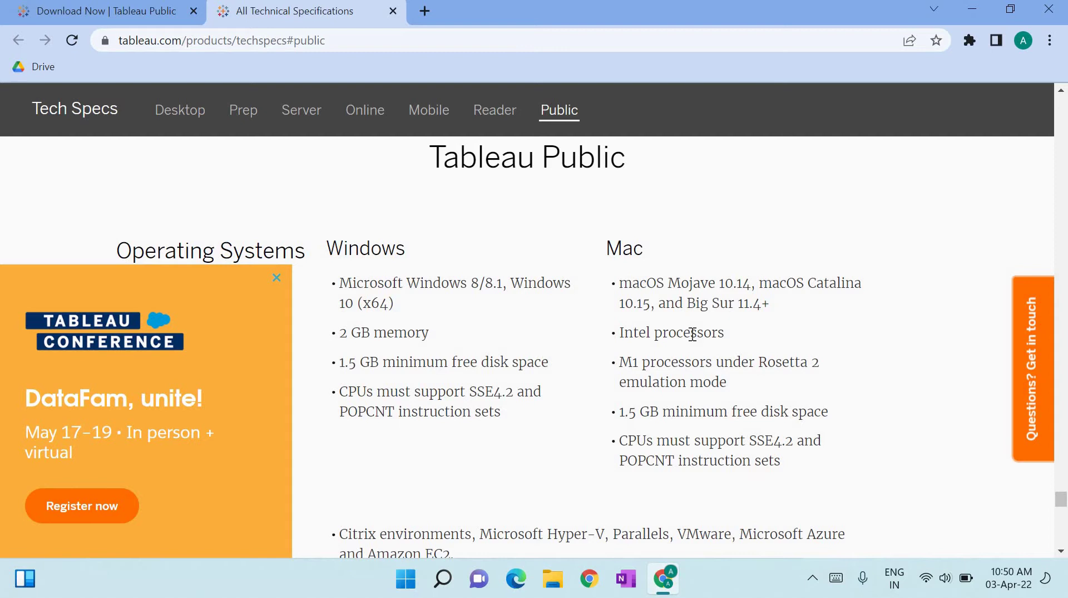
Step: Close the tech specs tab and bring up the Tableau Public download registration form
click(394, 11)
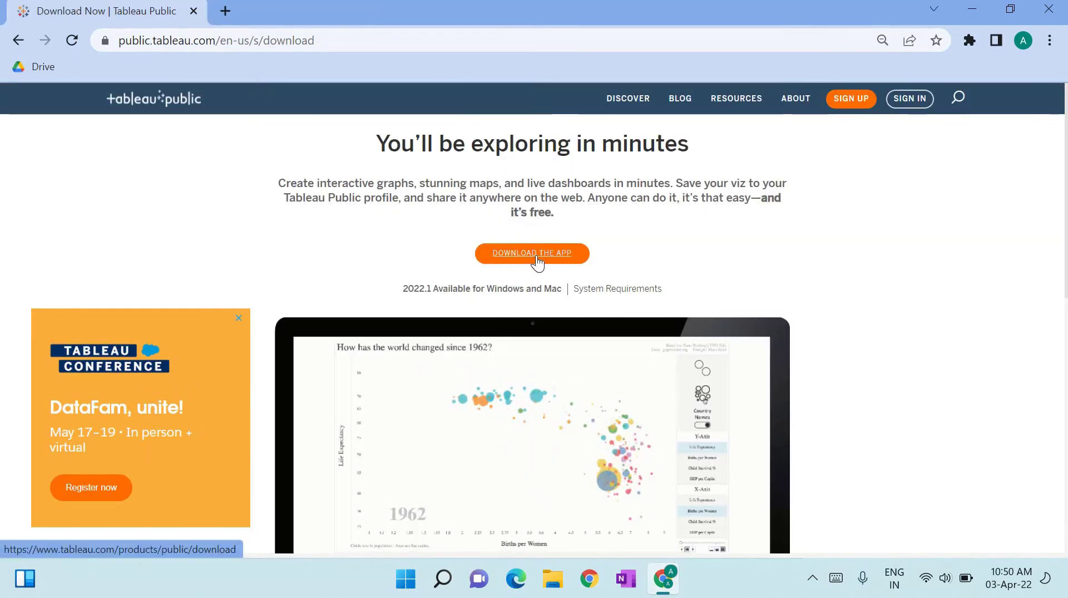
click(538, 262)
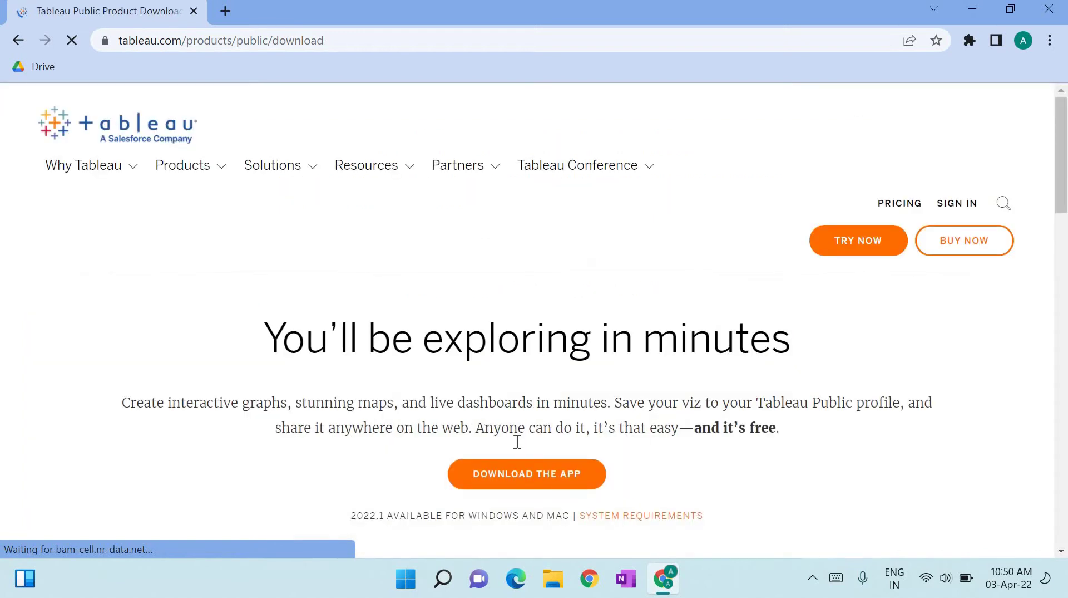
click(512, 477)
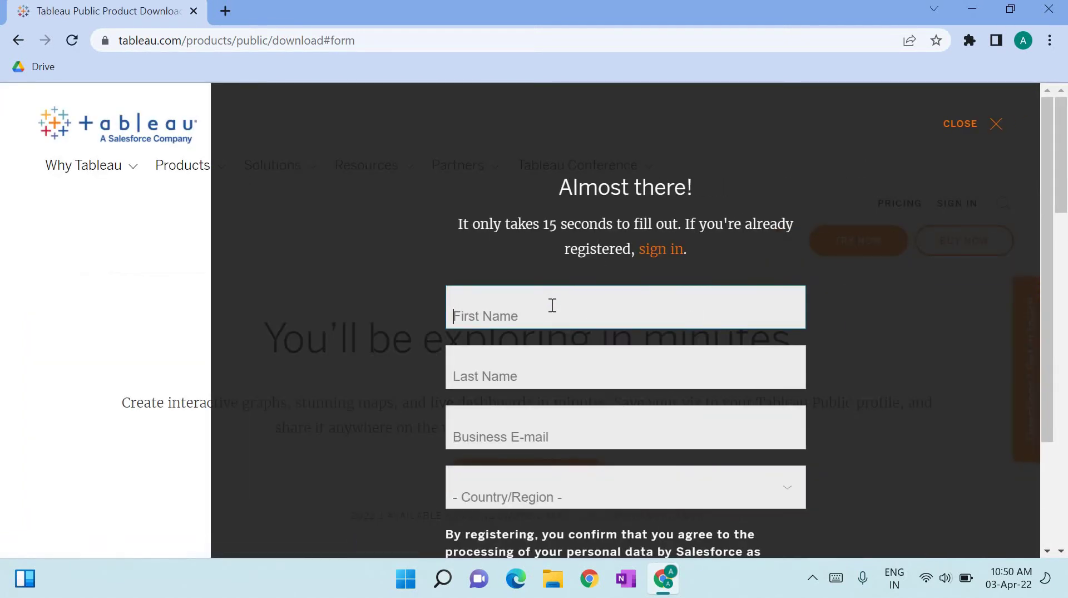
click(553, 305)
key(Tab)
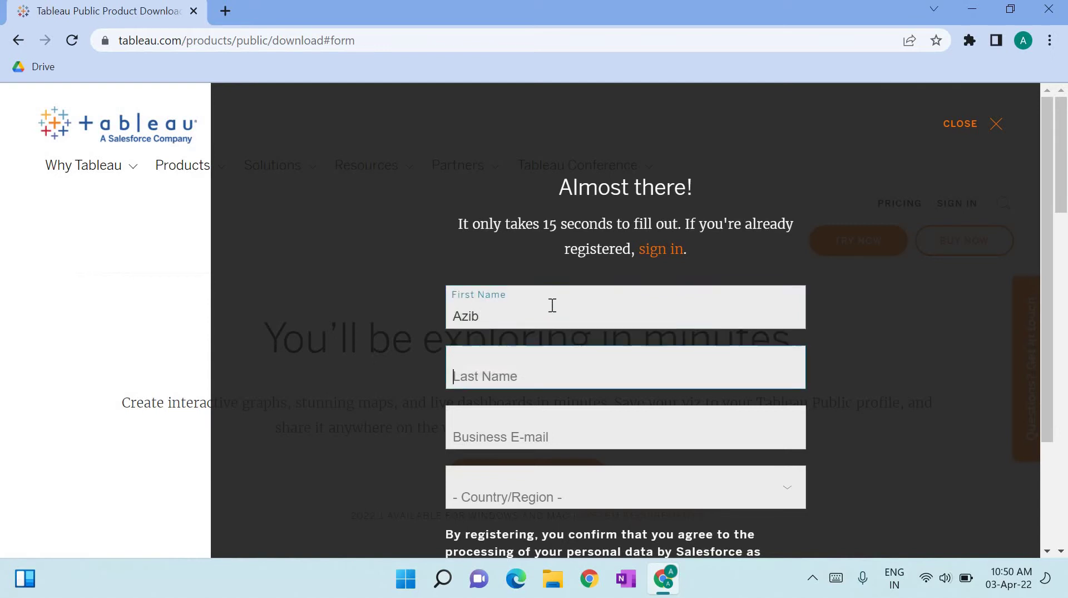
key(Tab)
key(Tab)
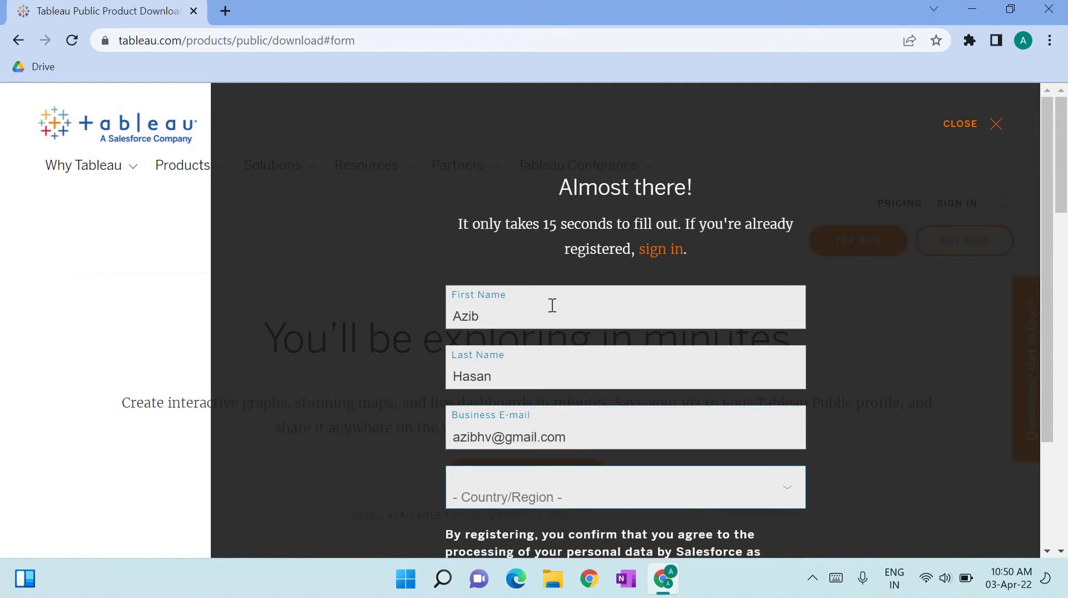
text(India)
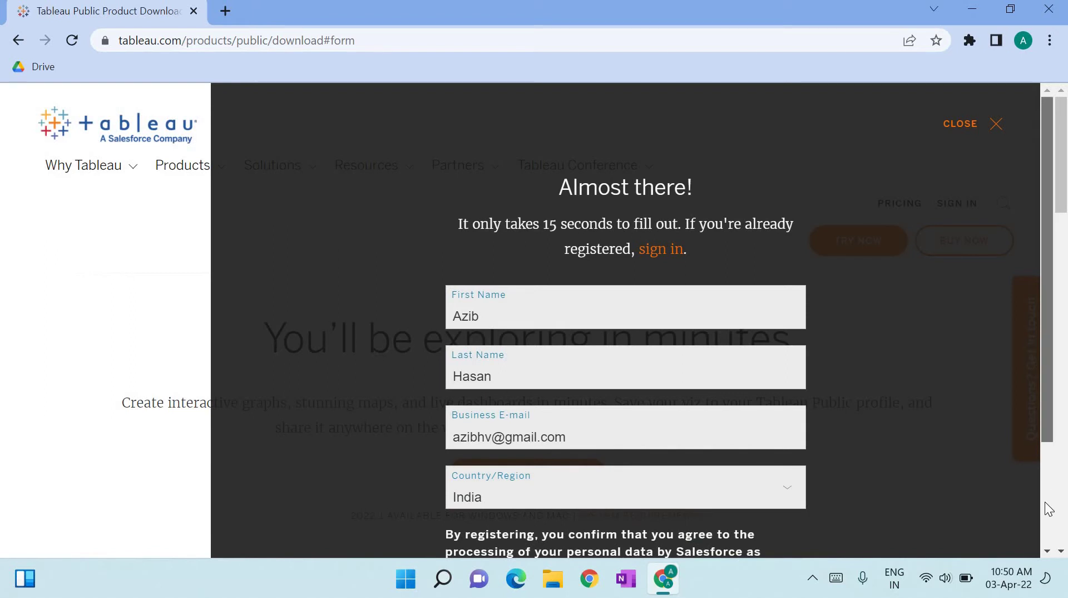
drag(1047, 424, 1046, 506)
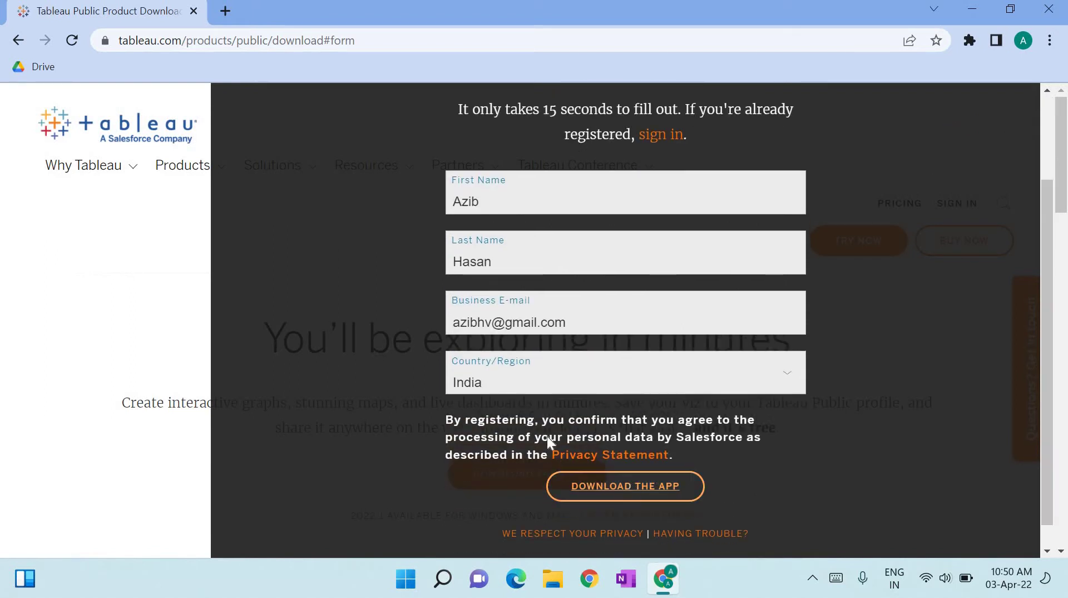
Step: Submit the registration so the Tableau Public installer .exe downloads completely
click(607, 486)
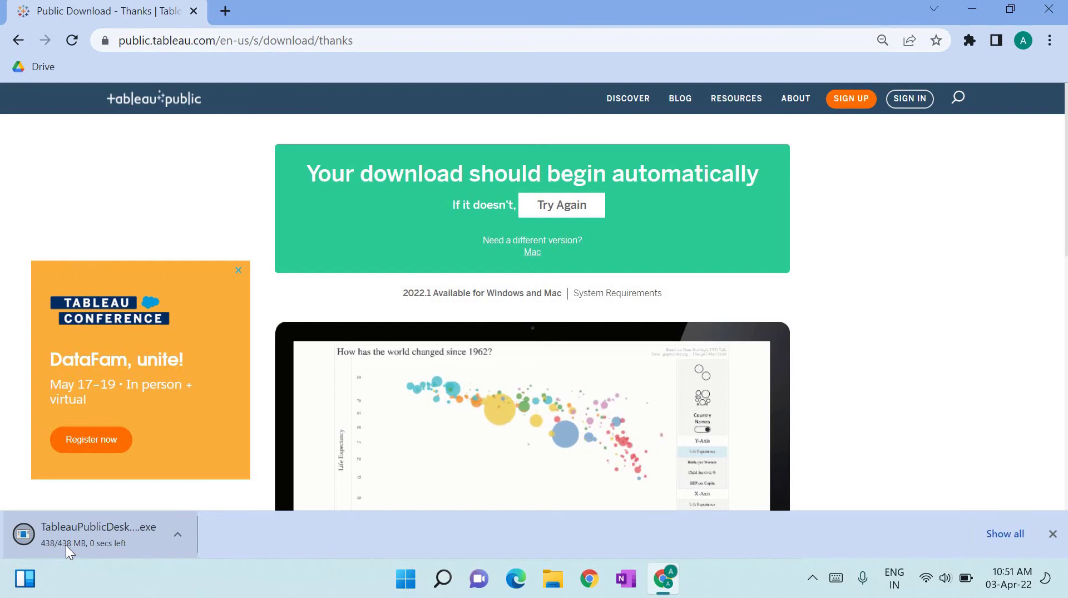
Step: Launch the downloaded Tableau Public 2022.1 installer from Chrome's download bar
click(95, 523)
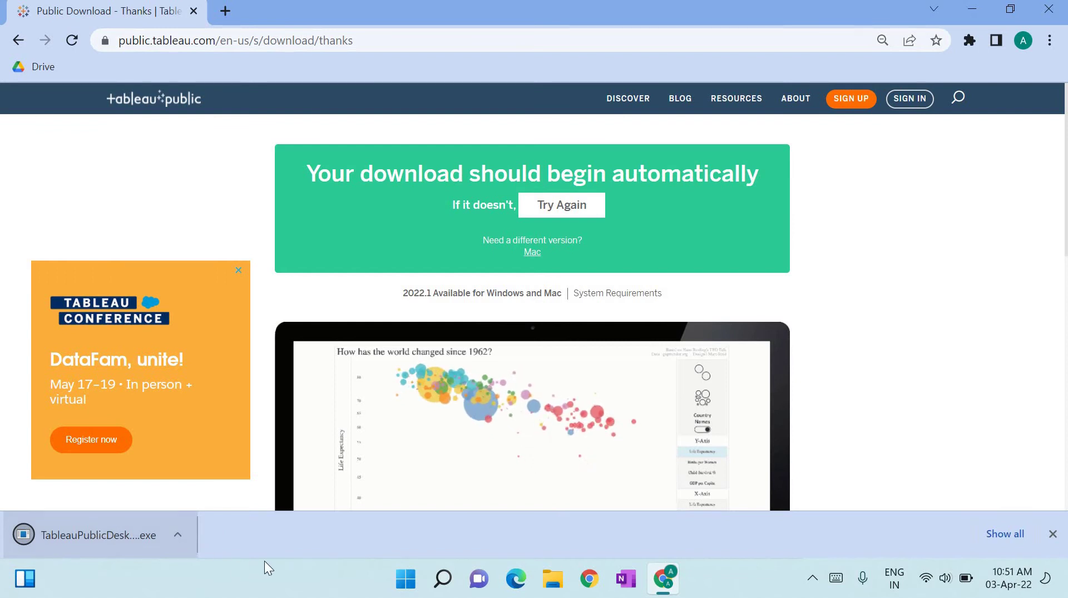
click(135, 542)
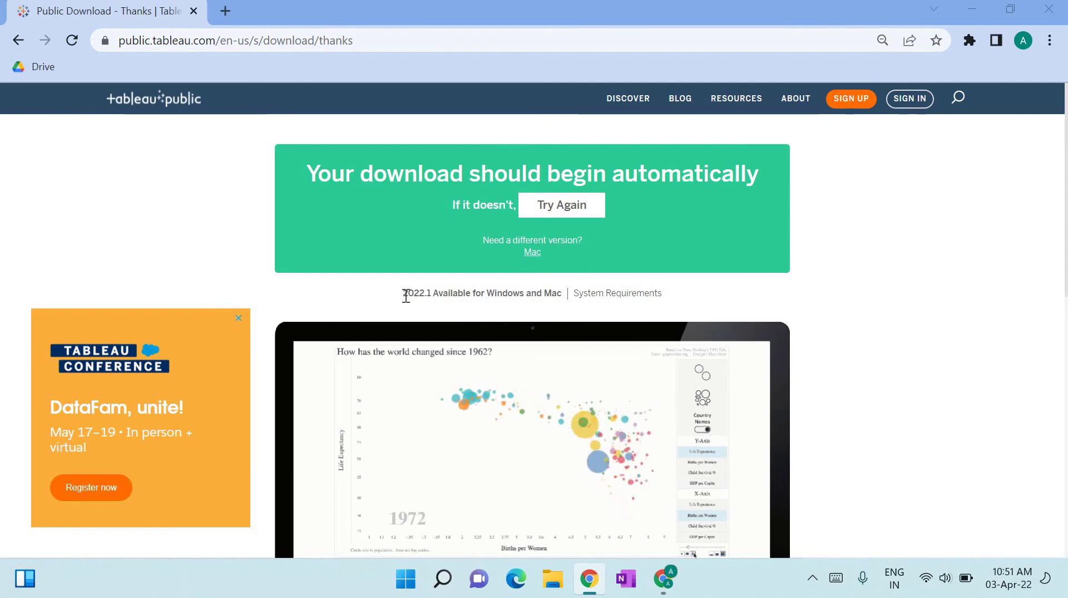
drag(402, 294, 426, 300)
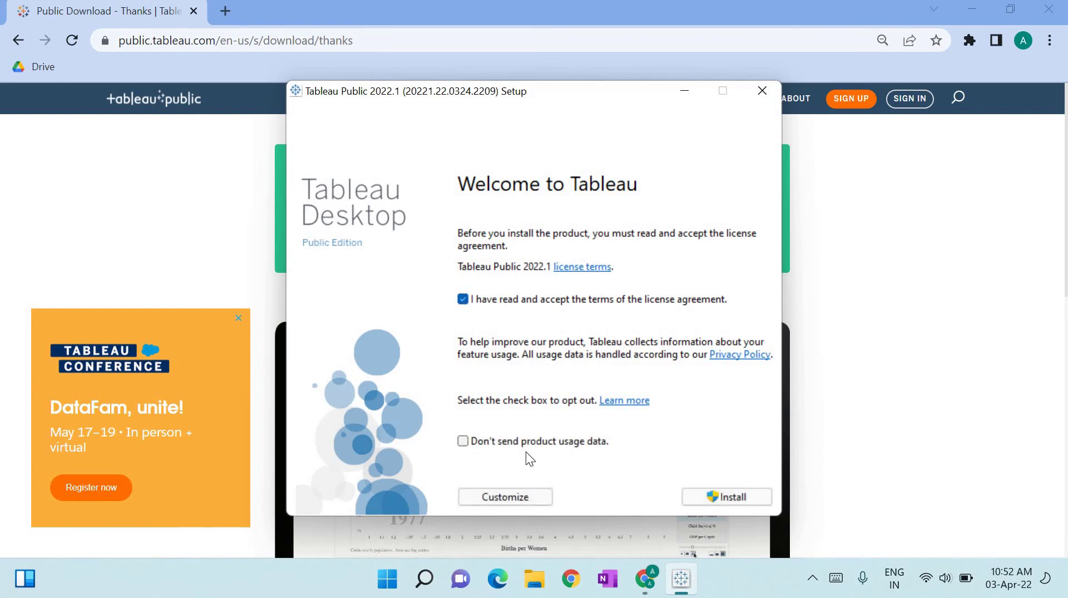
Step: Tick "Don't send product usage data" in Tableau Public Setup
click(470, 439)
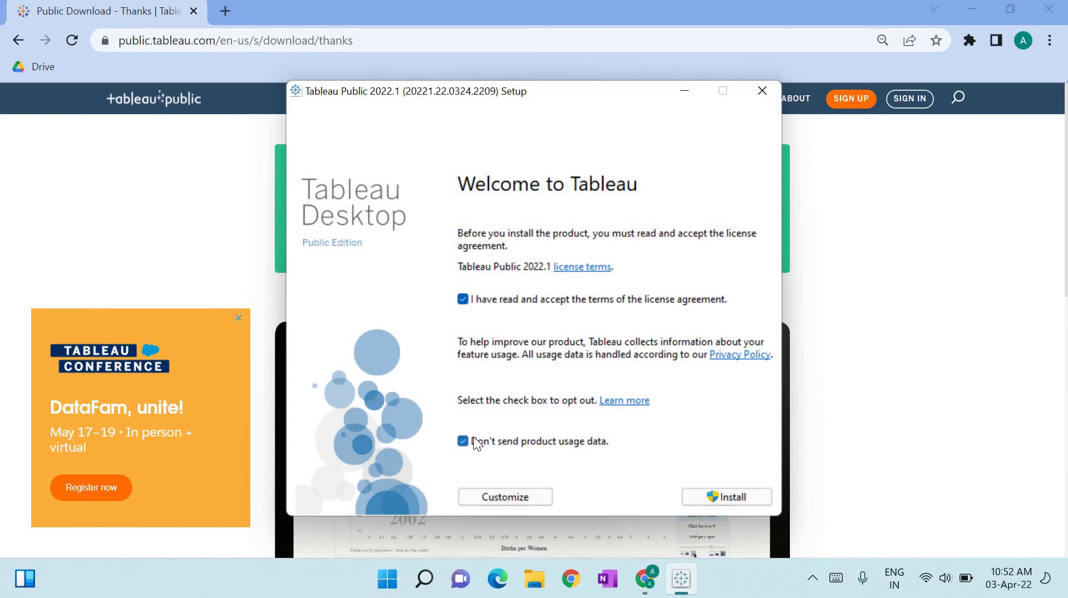